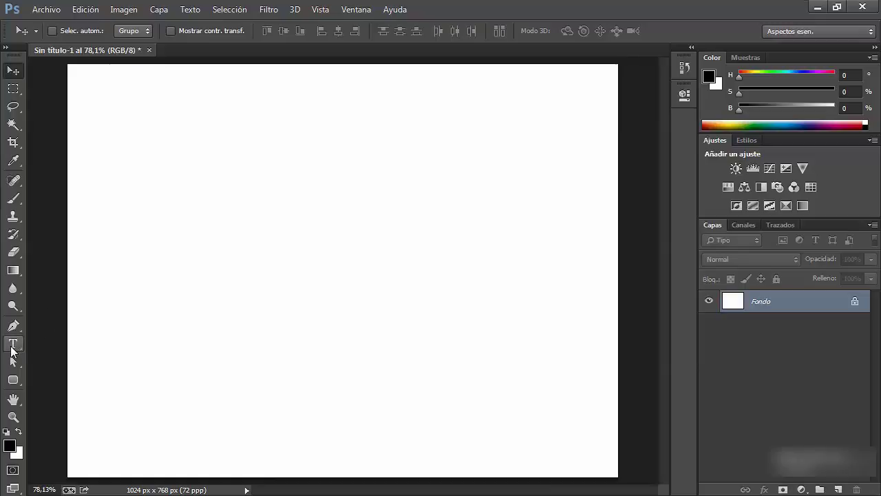
Add the horizontal text "Hola" in the upper-left area of the canvas, at 50 pt with Nítido anti-aliasing
click(15, 346)
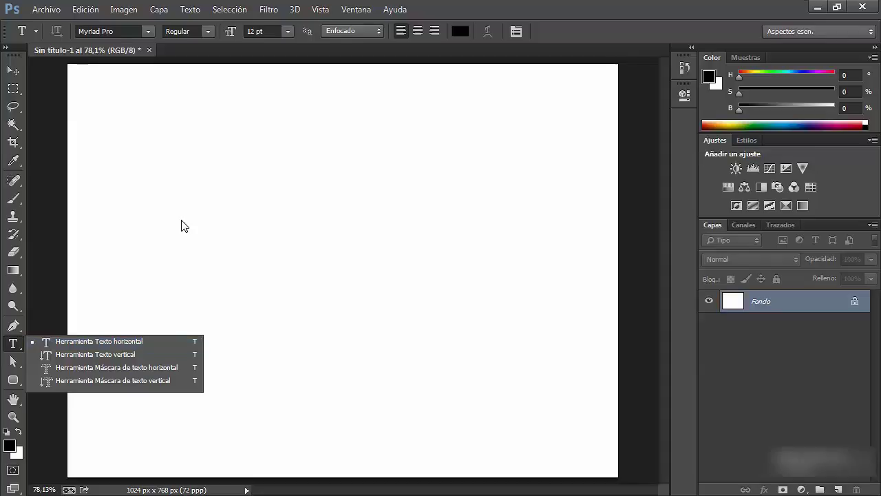
click(112, 341)
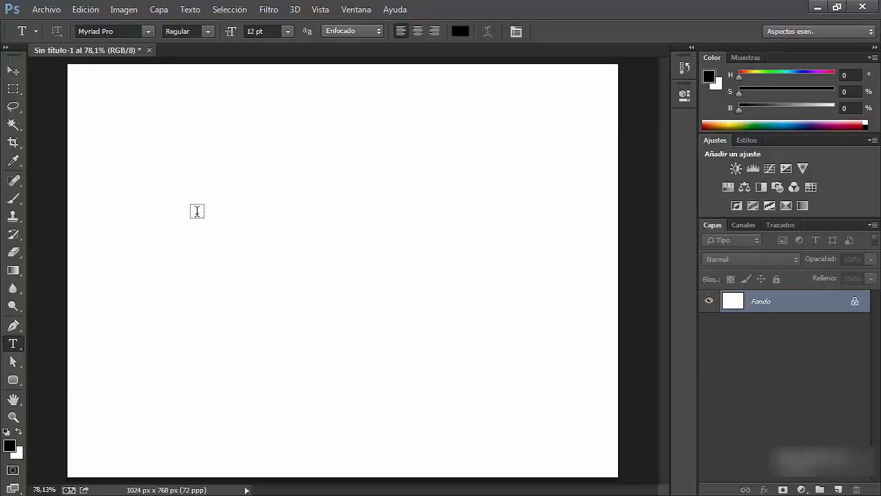
click(197, 211)
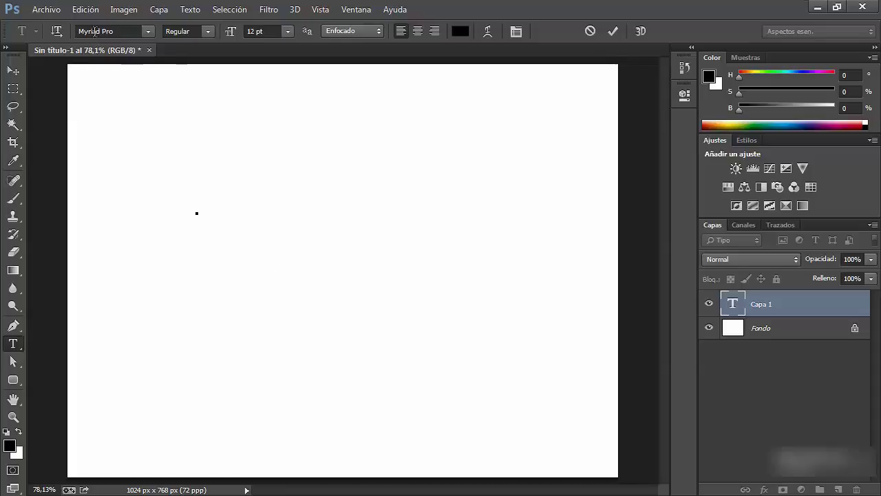
click(257, 31)
drag(230, 35, 262, 36)
click(335, 31)
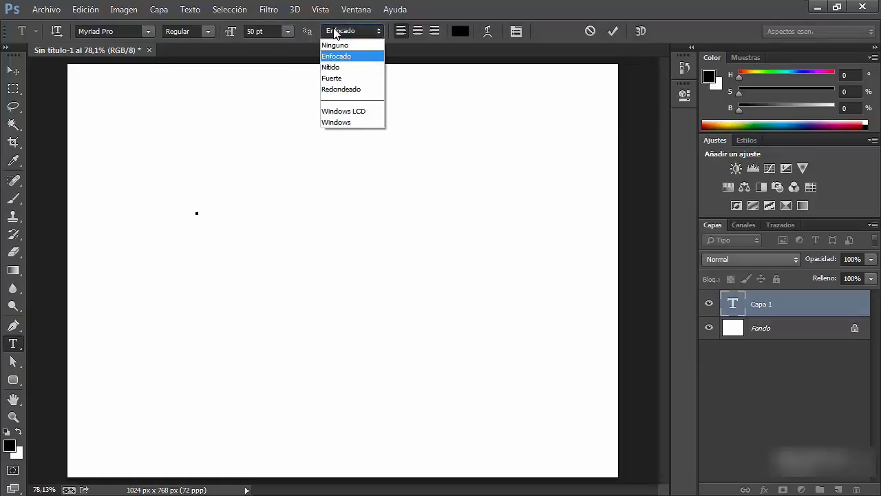
click(347, 69)
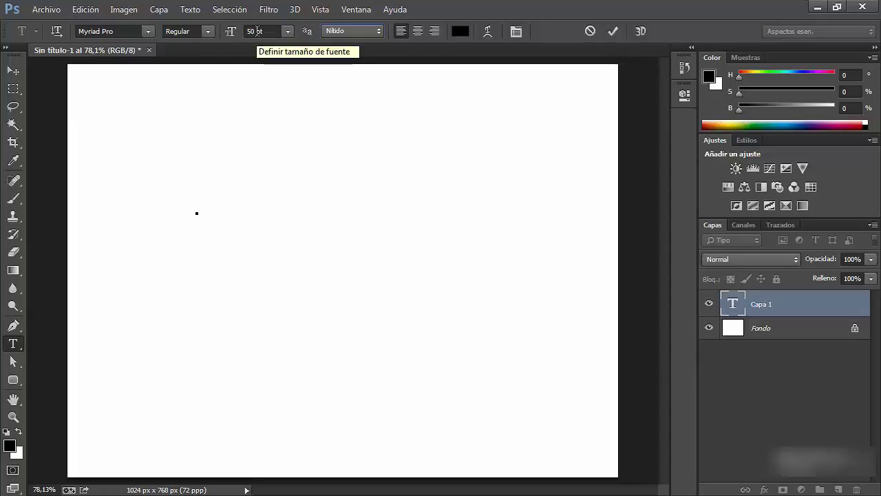
click(197, 212)
text(Hola)
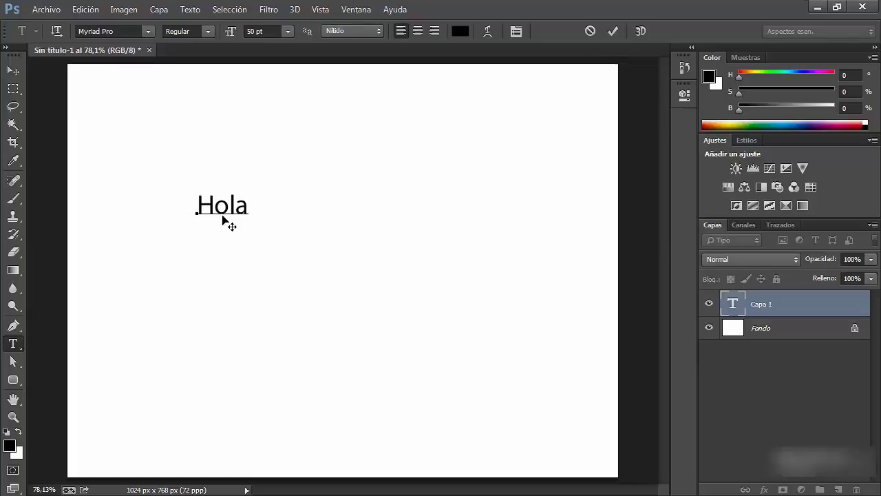
Try adding two lines of filler text below "Hola" and delete them again
key(Return)
text(hjhjfjkljh)
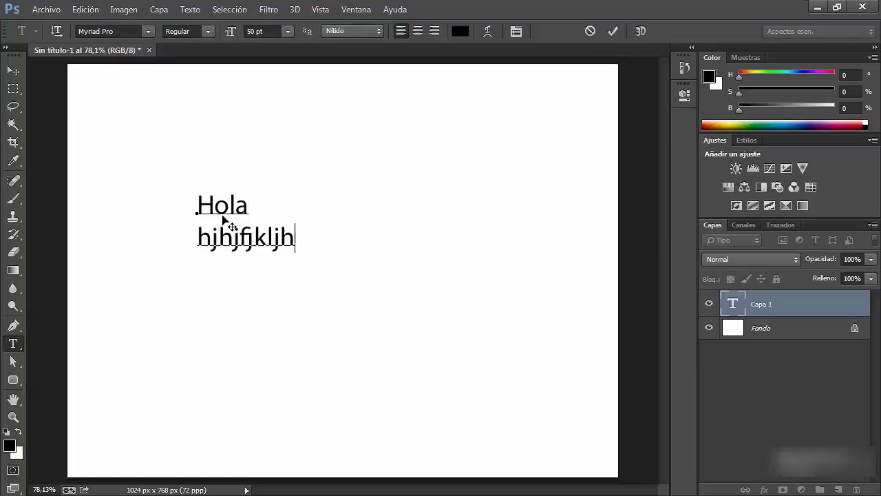
key(Return)
text(ñkmkkl)
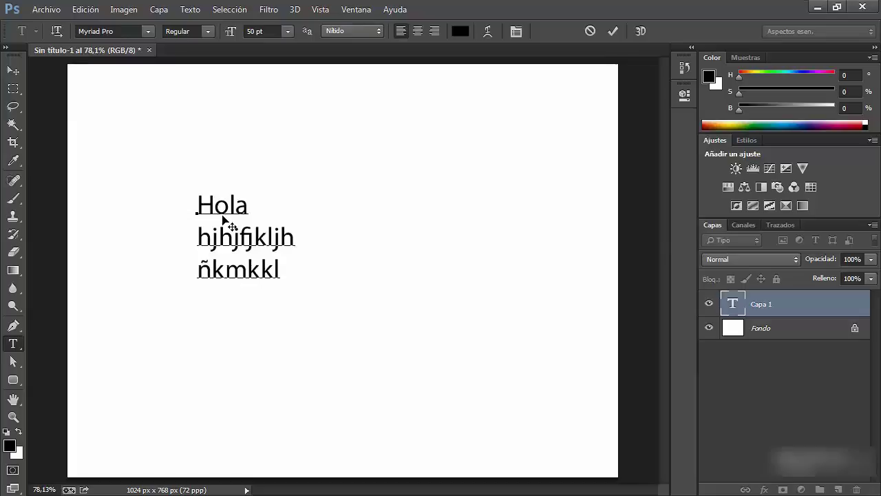
key(BackSpace)
key(BackSpace)
key(BackSpace)
key(BackSpace)
key(BackSpace)
key(BackSpace)
key(BackSpace)
key(BackSpace)
key(BackSpace)
key(BackSpace)
key(BackSpace)
key(BackSpace)
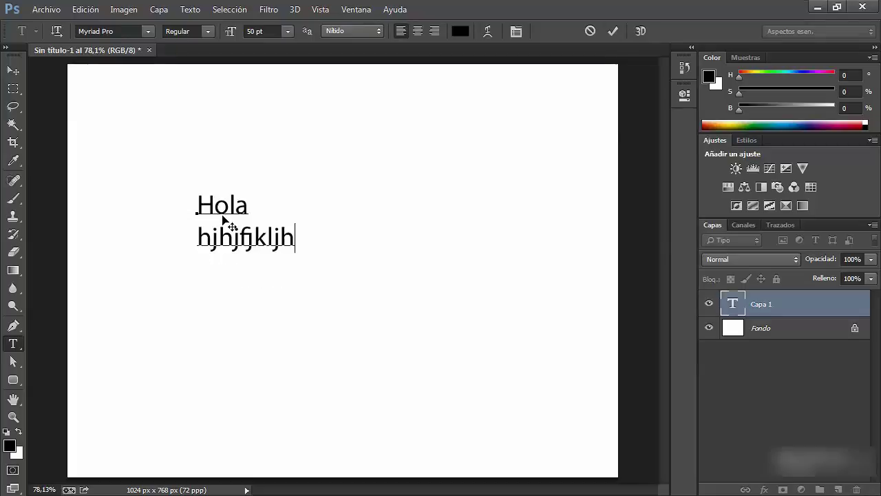
key(BackSpace)
key(BackSpace)
key(BackSpace)
key(BackSpace)
key(BackSpace)
key(BackSpace)
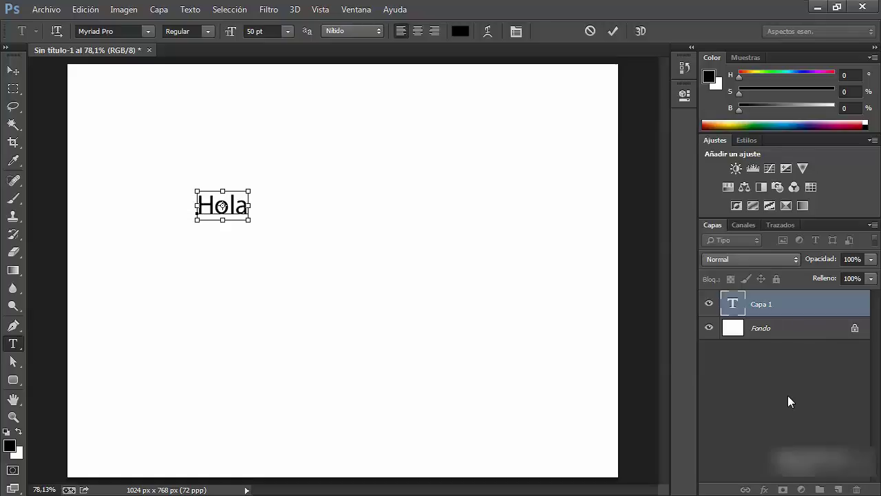
Commit the "Hola" text
key(ctrl+Return)
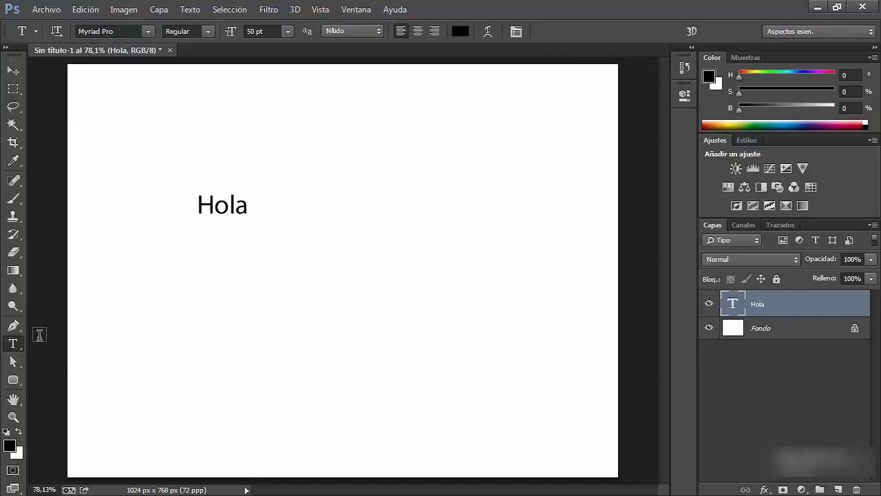
Try adding a second text "Hola otra vez" lower on the canvas and cancel it
click(338, 315)
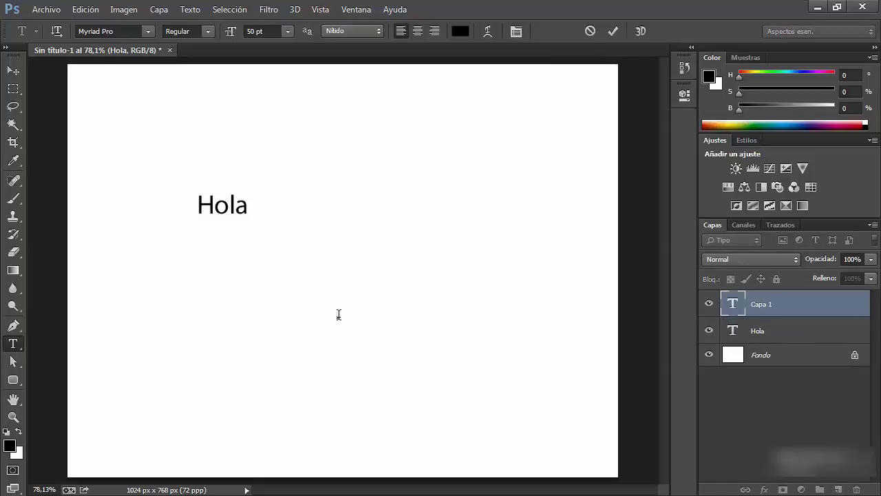
text(Hola otra vez)
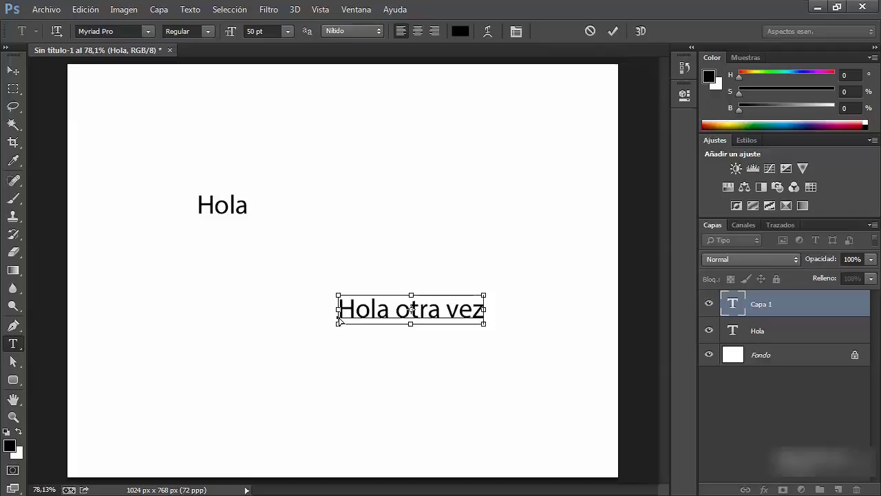
key(ctrl+z)
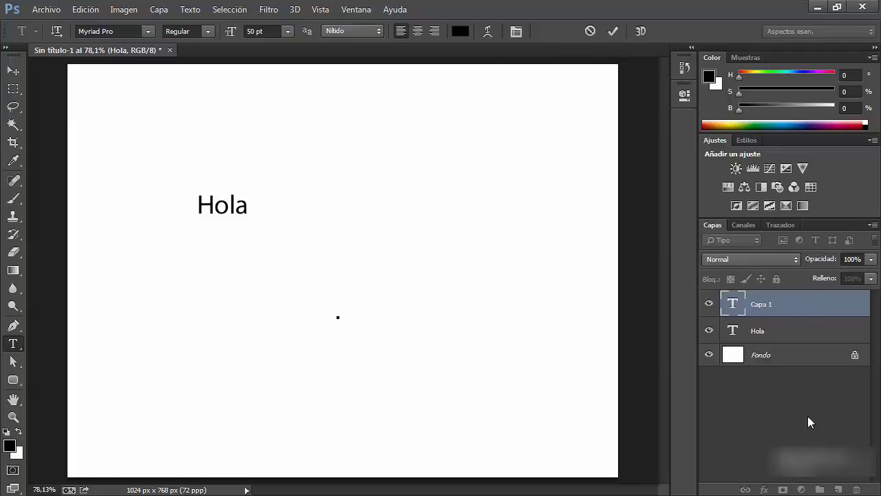
key(Escape)
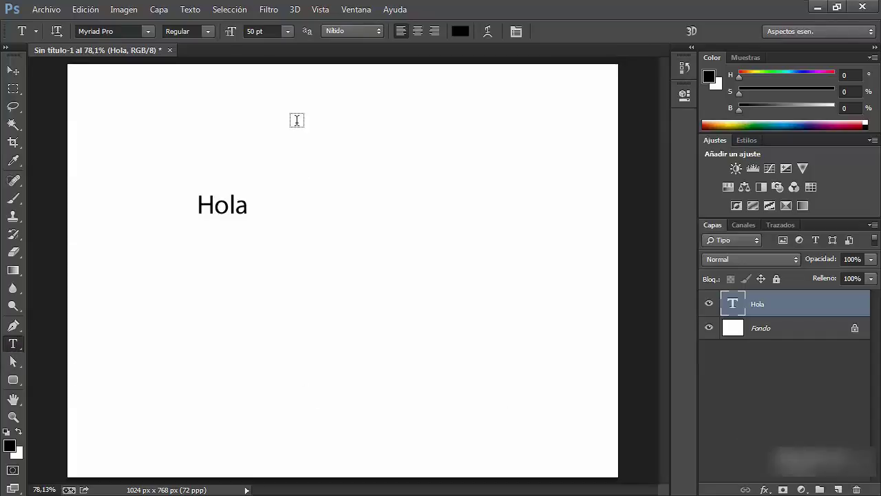
Create a tall paragraph text box beside "Hola", fill it with Lorem Ipsum placeholder text and commit it
drag(284, 104, 546, 422)
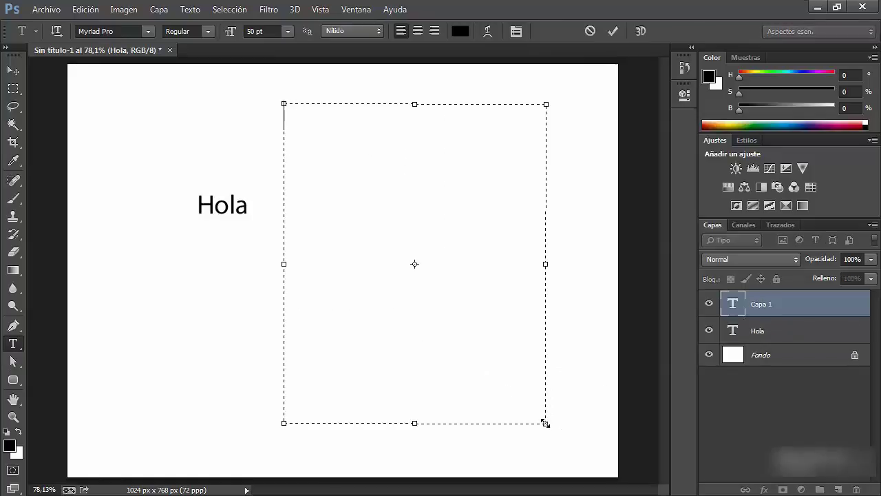
click(200, 9)
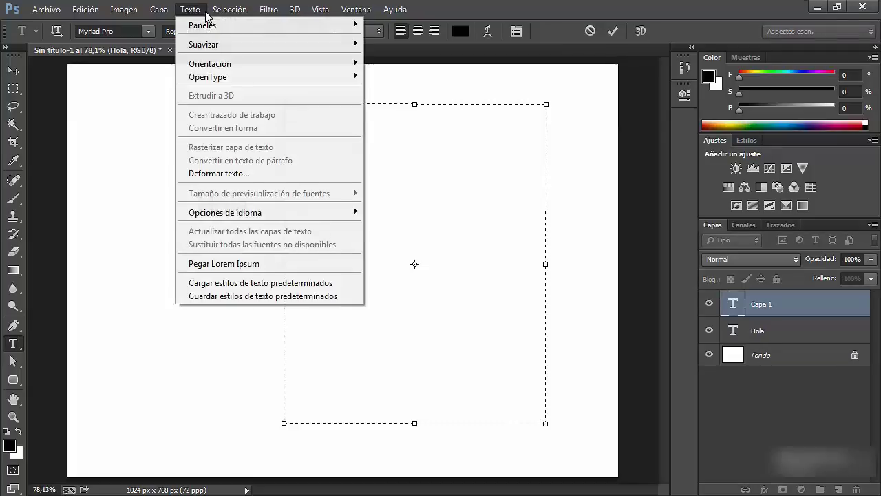
click(256, 264)
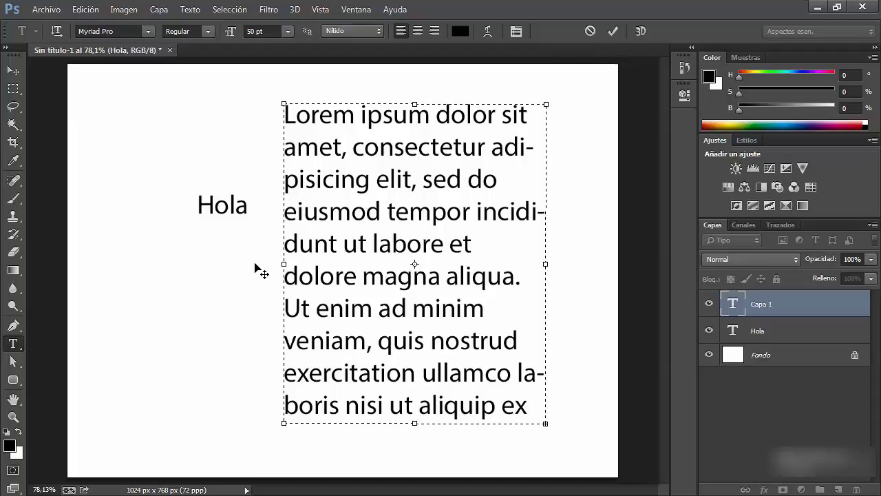
key(ctrl)
key(ctrl+Return)
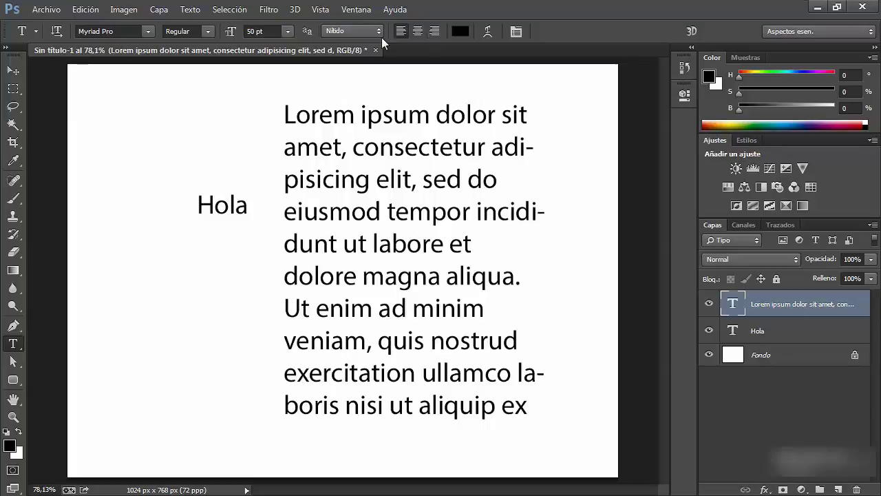
Set the Lorem Ipsum paragraph's text color to red, ff0000
click(460, 31)
click(423, 274)
double_click(510, 404)
text(ff0000)
click(610, 207)
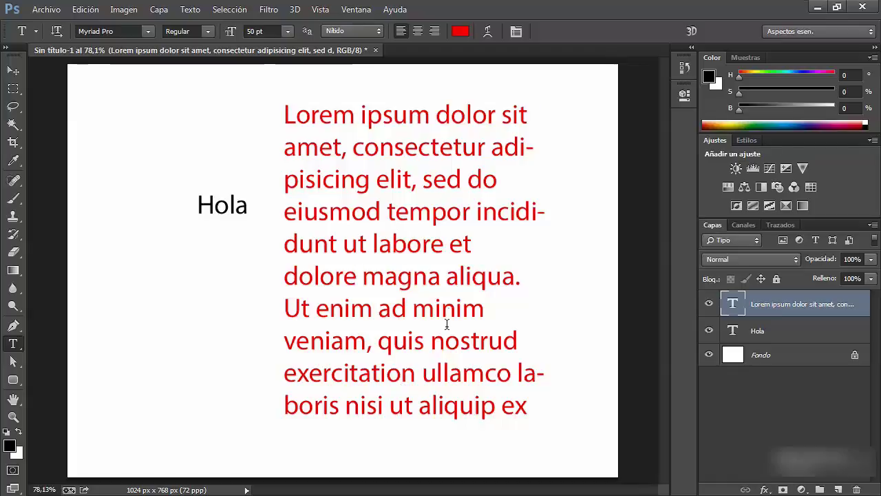
Format the Lorem Ipsum paragraph in Segoe Script Bold at 26 pt
click(148, 31)
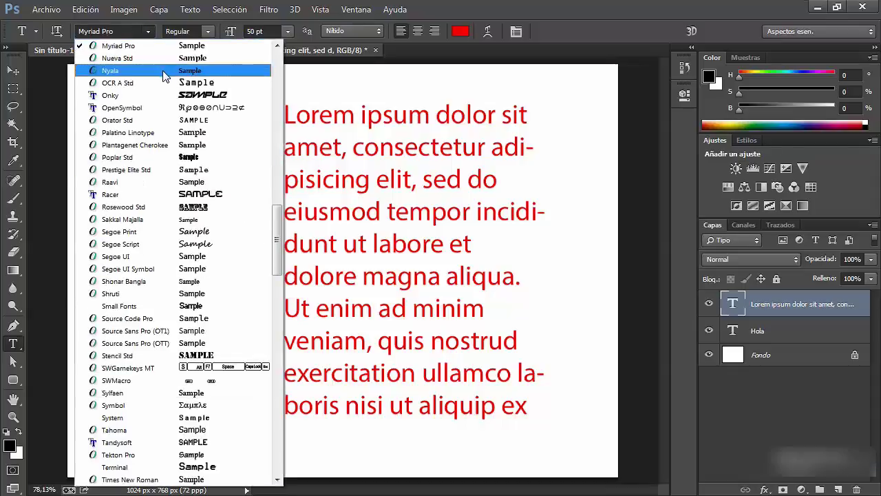
click(165, 251)
click(207, 32)
click(200, 57)
drag(236, 35, 220, 30)
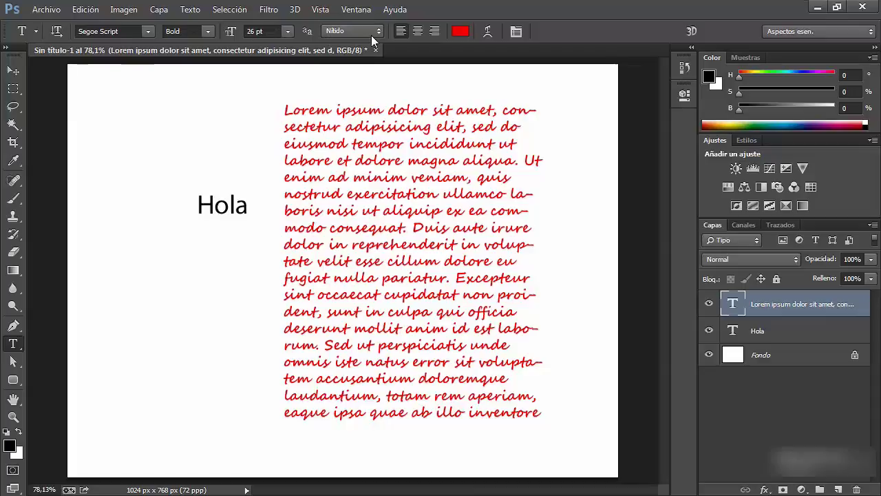
Try right and center alignment on the Lorem Ipsum paragraph and return it to left alignment
click(435, 31)
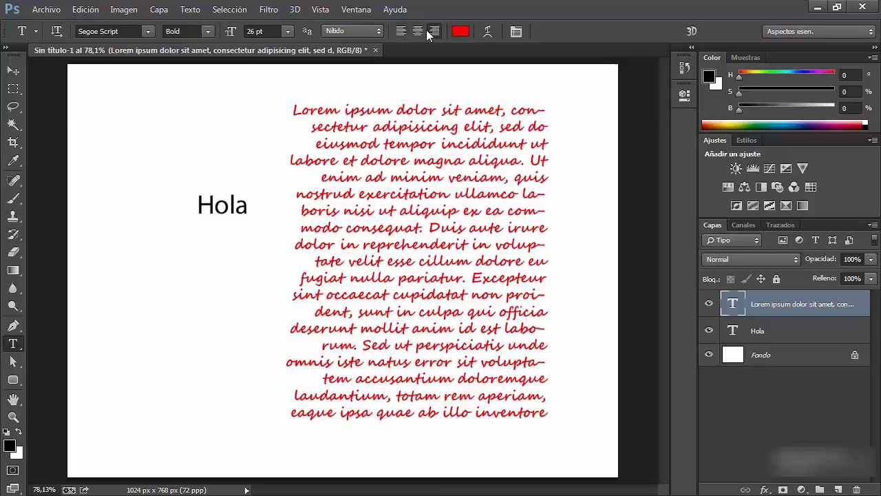
click(421, 30)
click(397, 33)
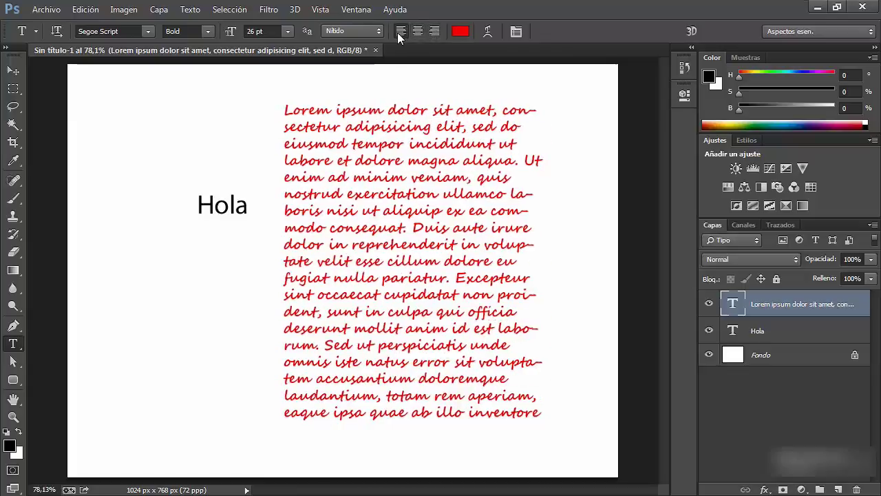
Open the detailed character and paragraph settings and change the Lorem Ipsum font to Times New Roman
click(517, 32)
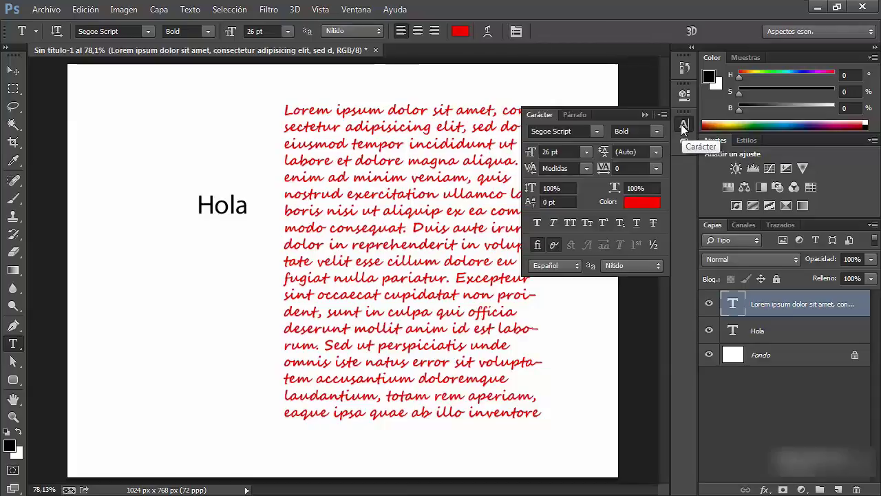
click(683, 144)
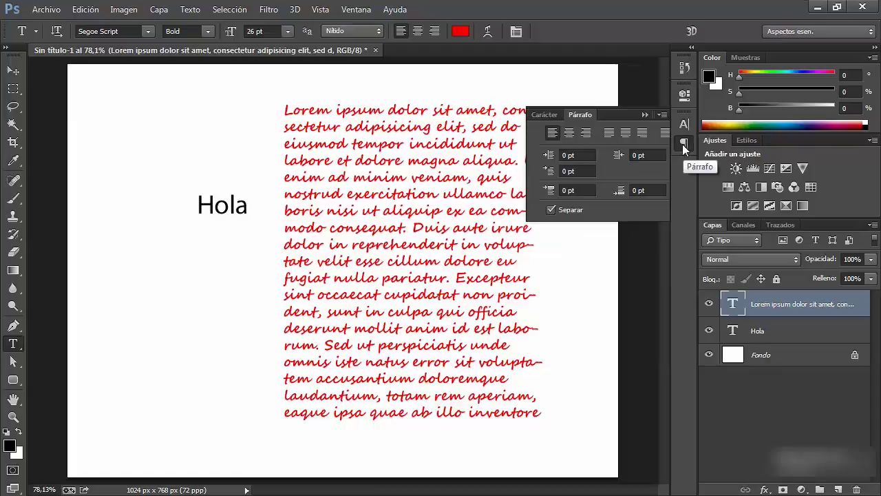
click(684, 124)
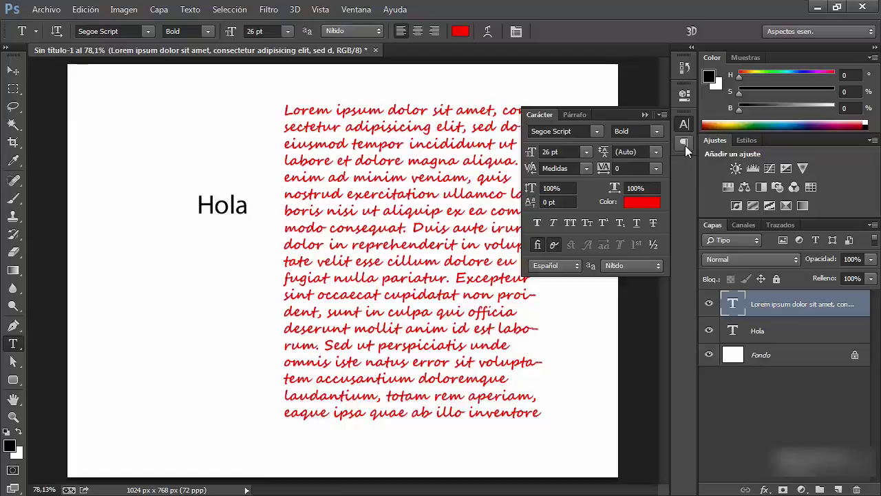
click(597, 131)
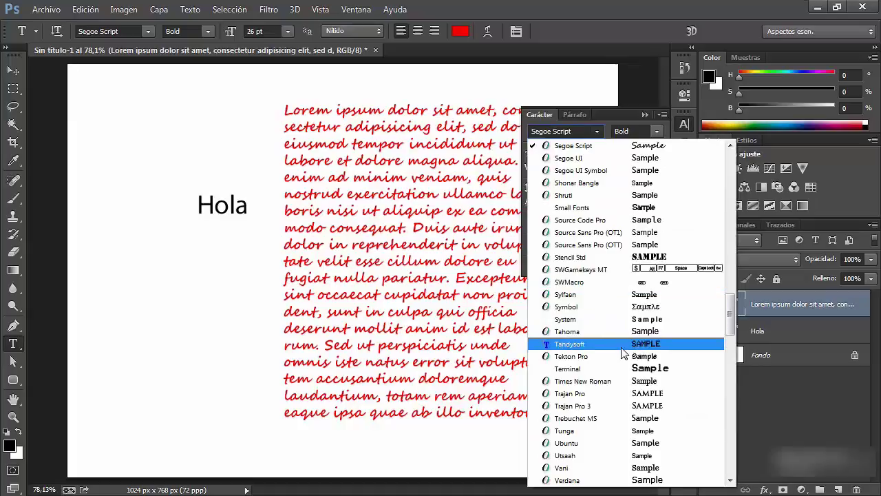
click(617, 382)
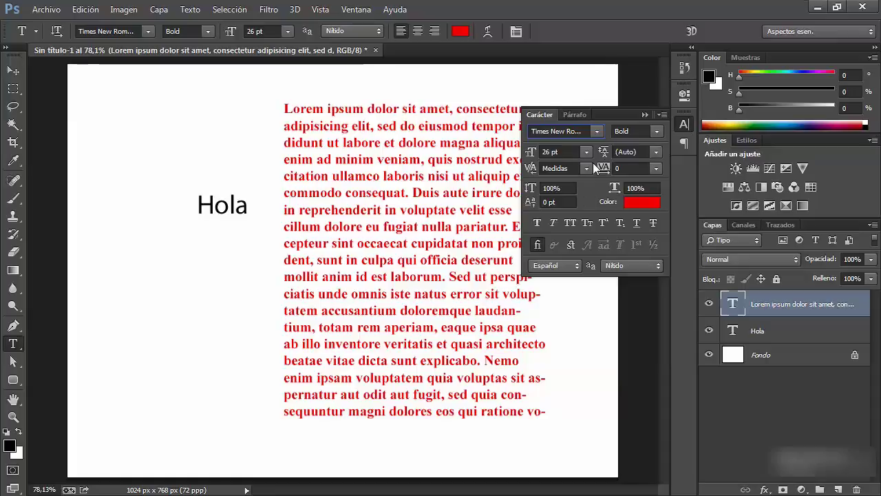
Set the Lorem Ipsum paragraph's leading to 30 pt and its tracking to 50
click(656, 152)
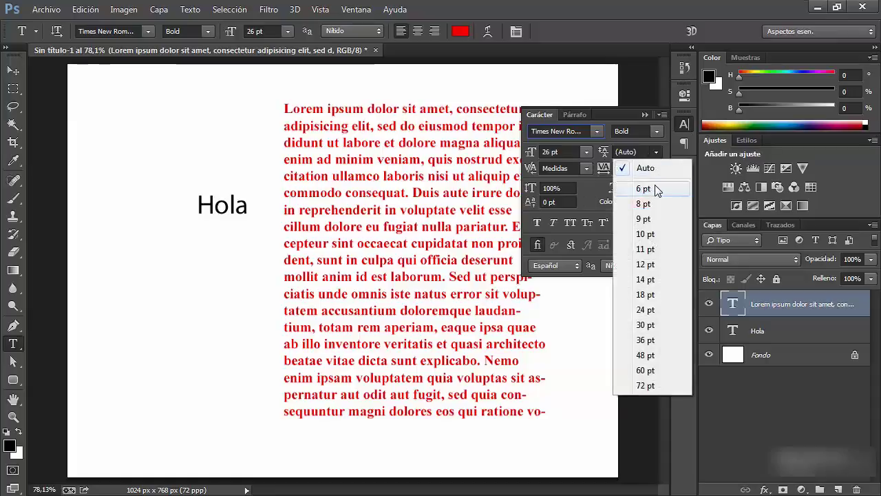
click(648, 250)
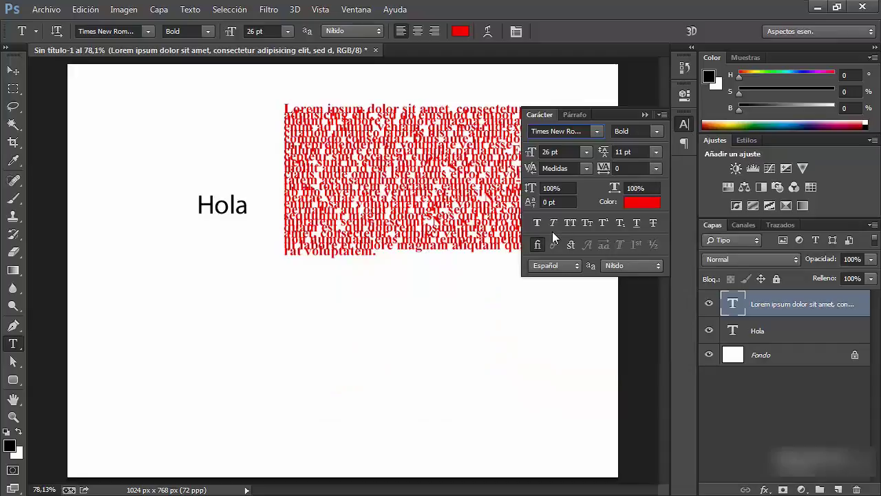
mouse_move(597, 152)
mouse_down()
mouse_move(613, 148)
mouse_move(603, 152)
mouse_up()
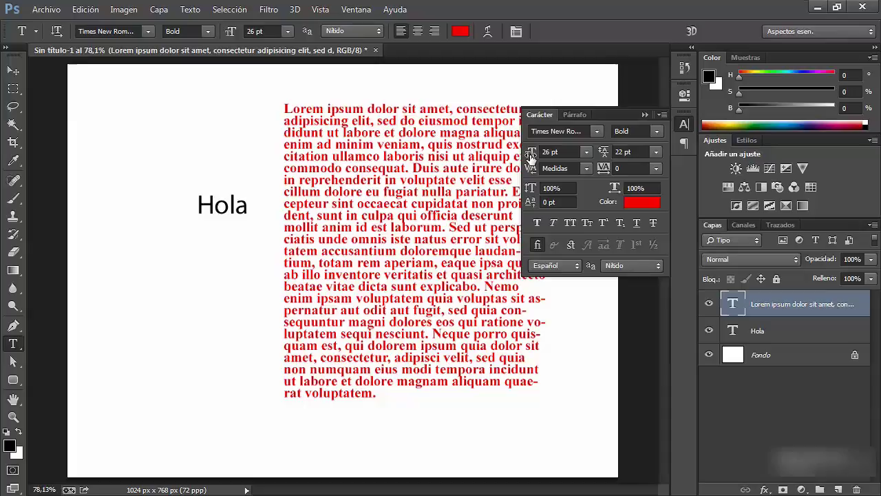
drag(604, 155, 611, 155)
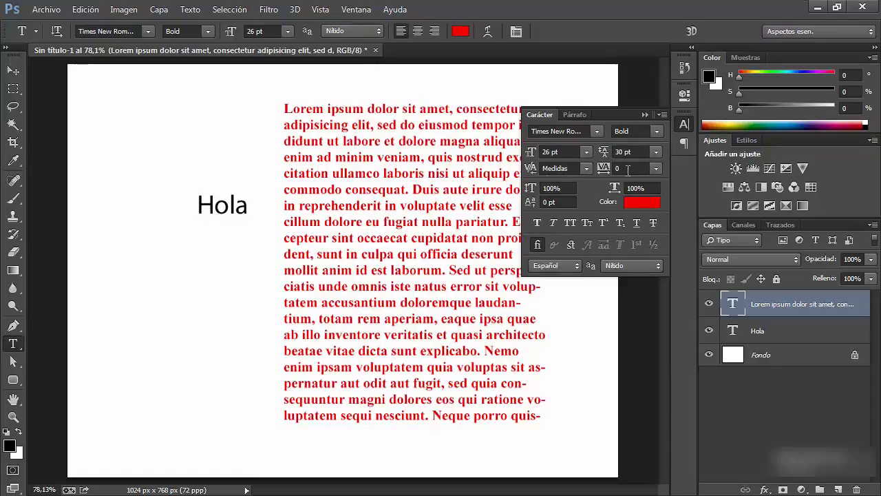
click(655, 169)
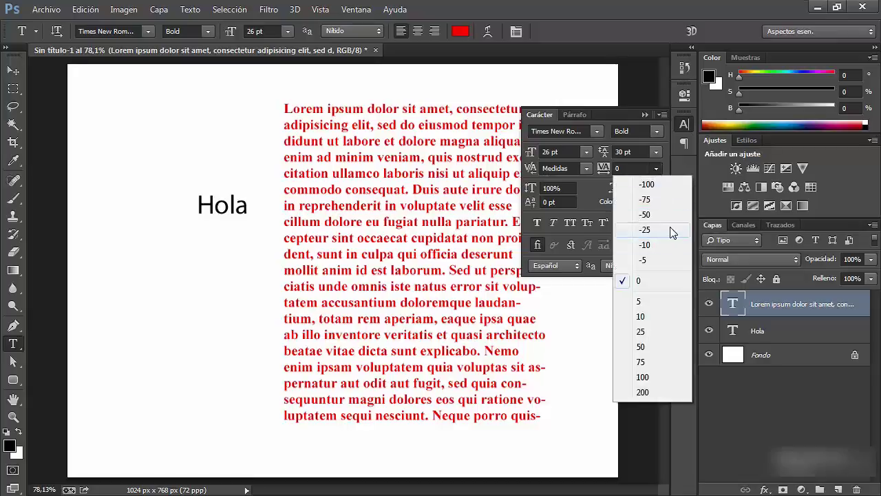
click(655, 347)
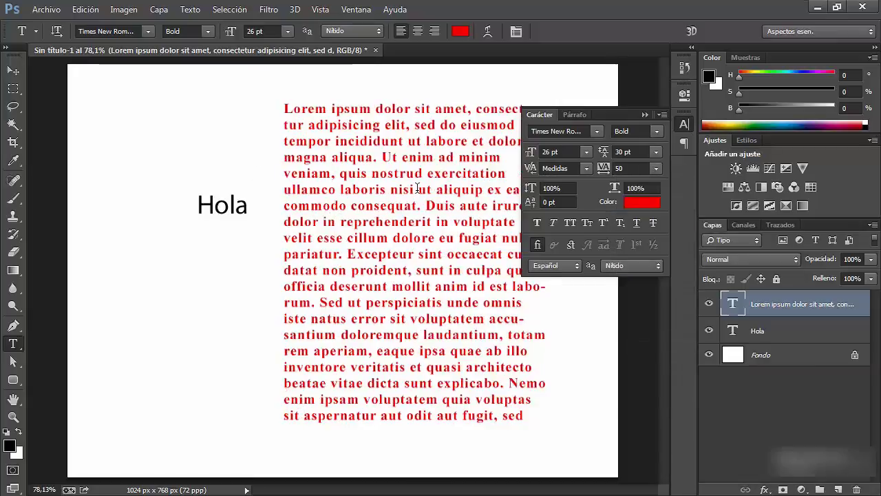
Try a tracking of -75 on the Lorem Ipsum paragraph, and set its tracking to 0
click(656, 168)
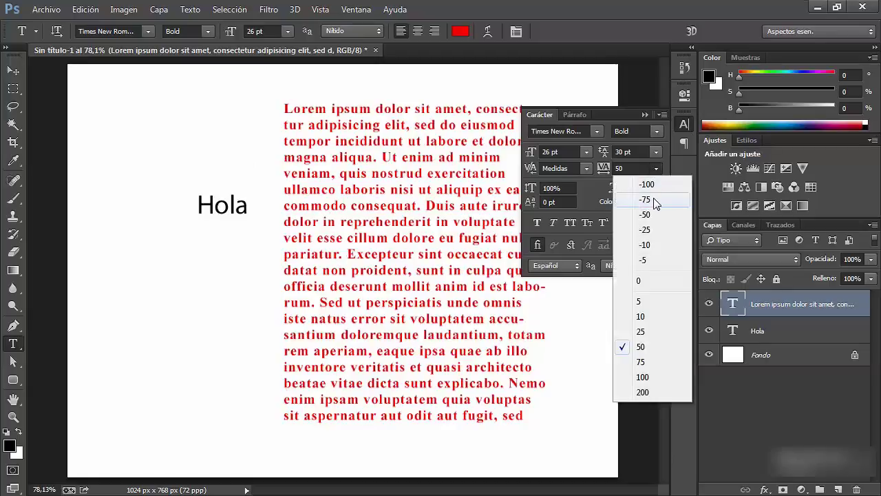
click(653, 200)
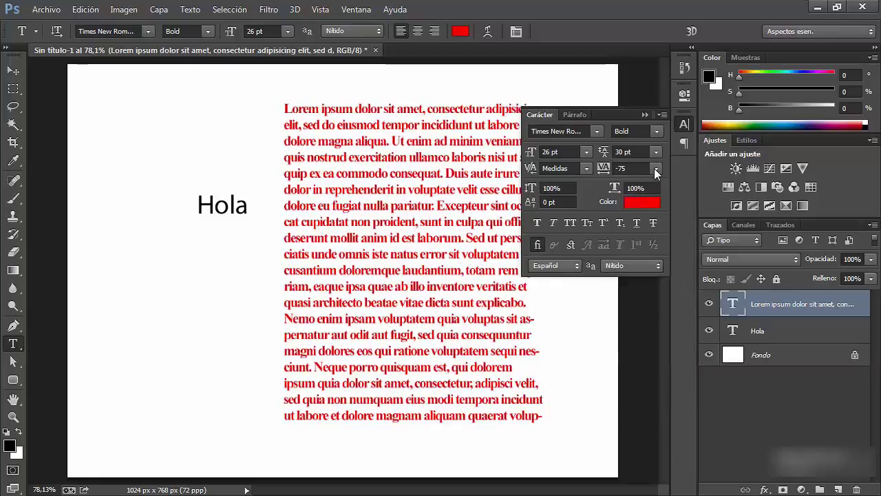
click(656, 168)
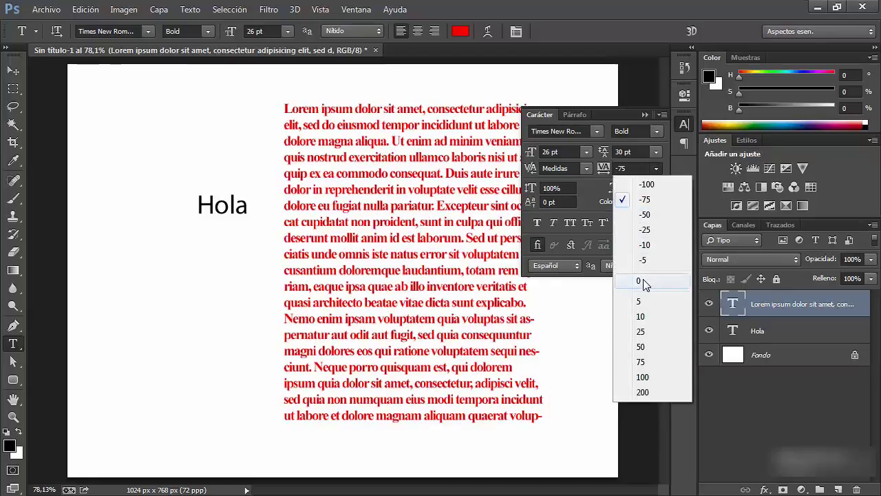
click(645, 282)
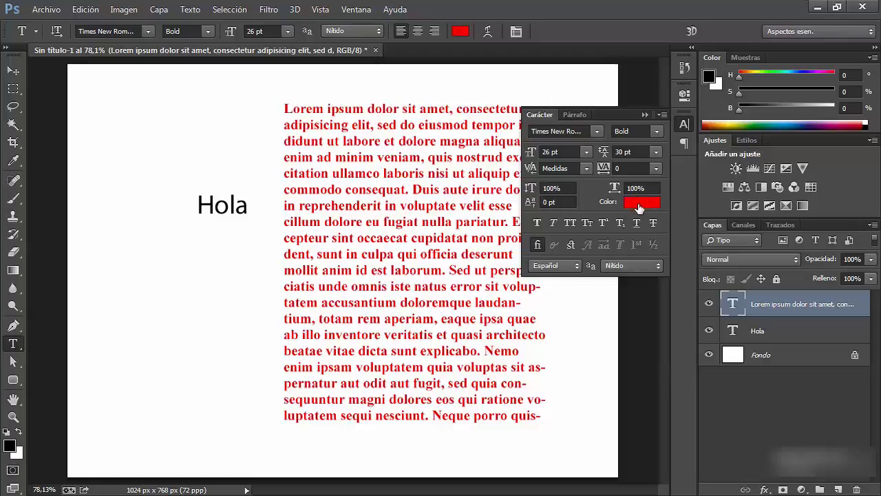
Try faux bold, faux italic, all caps and small caps on the Lorem Ipsum paragraph, turning each style off again
click(533, 221)
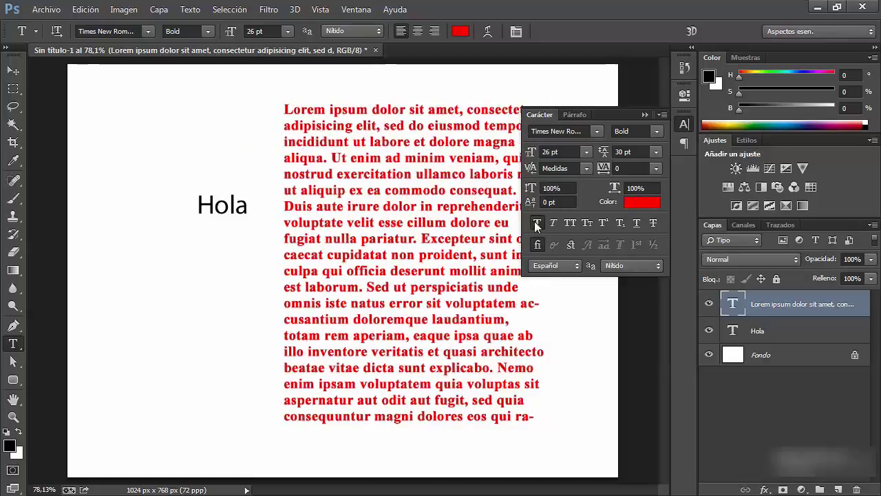
click(535, 221)
click(551, 223)
click(558, 223)
click(566, 223)
click(568, 223)
click(590, 225)
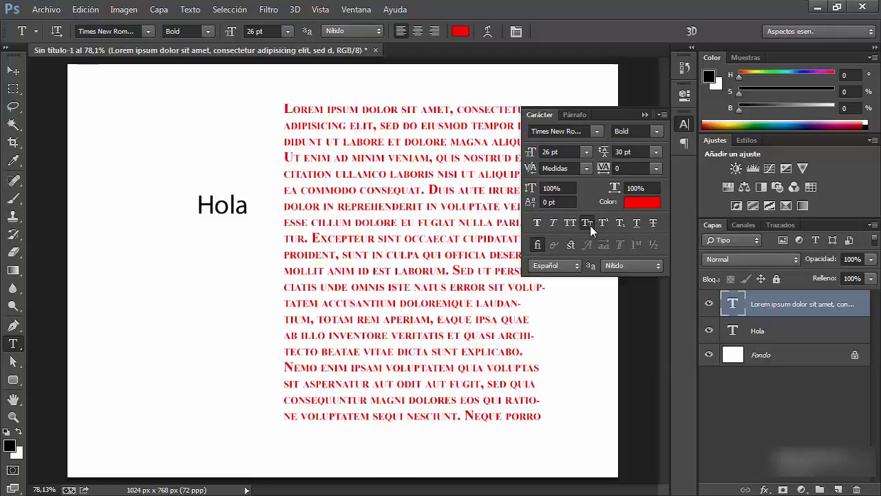
click(594, 225)
Try superscript, subscript, underline and strikethrough on the Lorem Ipsum paragraph, turning each style off again
click(606, 223)
click(606, 224)
click(620, 224)
click(635, 224)
click(622, 223)
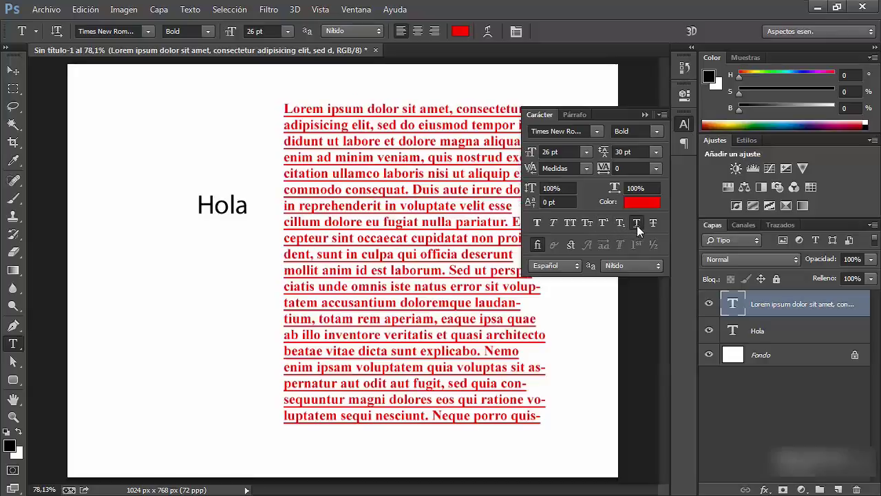
click(640, 225)
click(653, 226)
click(653, 225)
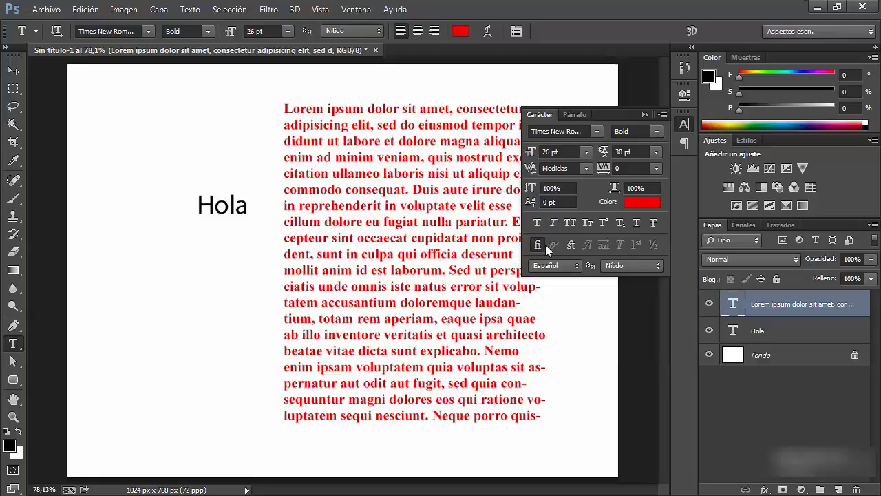
Toggle the discretionary and standard ligatures of the Lorem Ipsum text and restore both to their initial state
click(570, 247)
click(566, 247)
click(538, 247)
click(538, 246)
Review the available text languages, picking Español, and look over the anti-aliasing methods
click(563, 266)
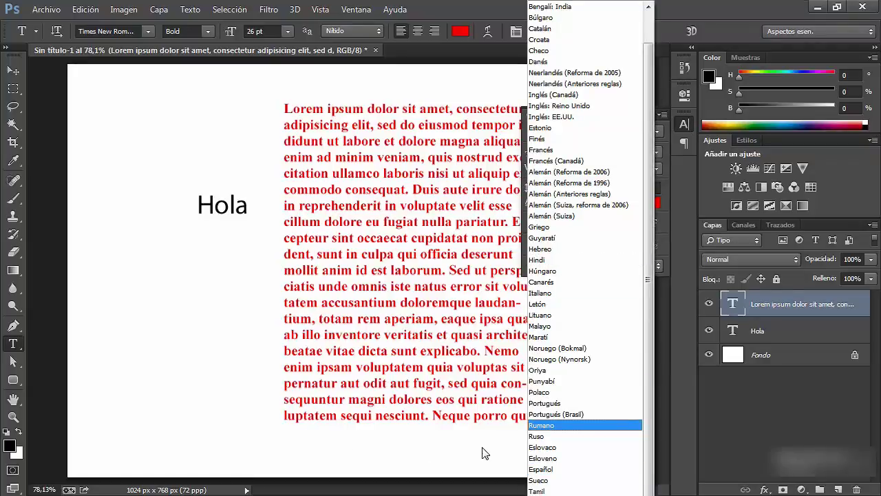
click(542, 470)
click(629, 263)
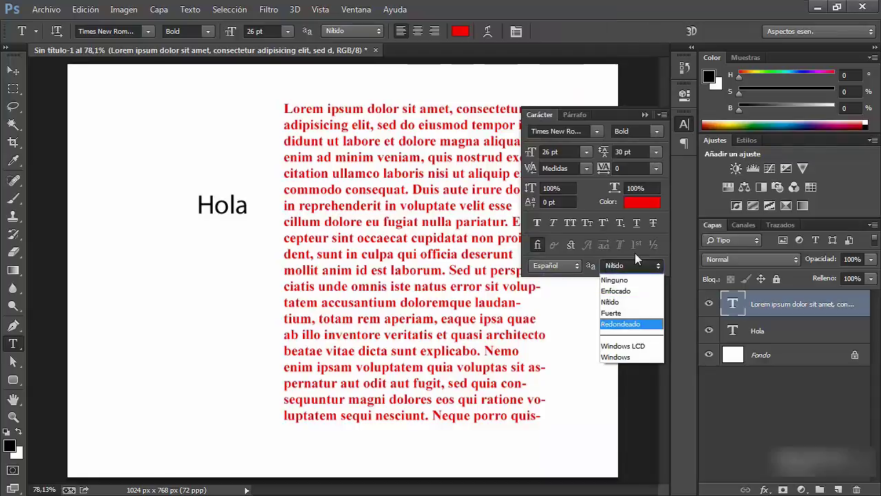
click(662, 247)
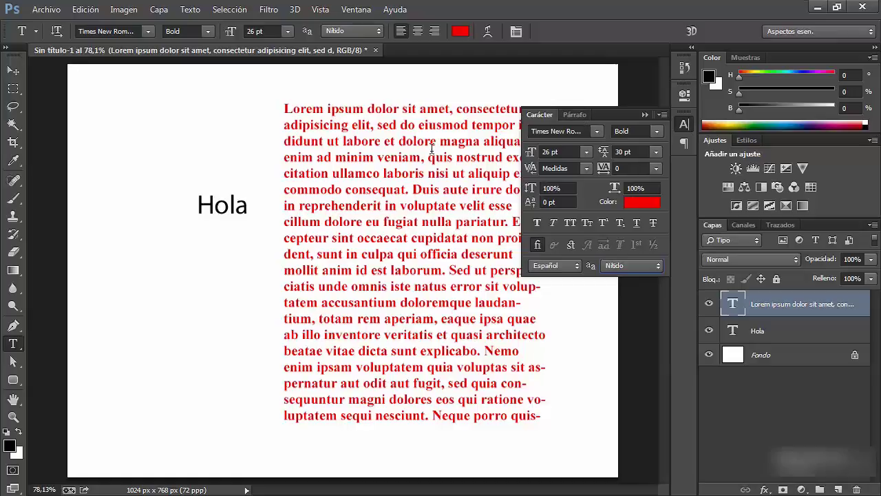
Show the paragraph settings and split the Lorem Ipsum text into two paragraphs before "Sed ut perspiciatis"
click(577, 116)
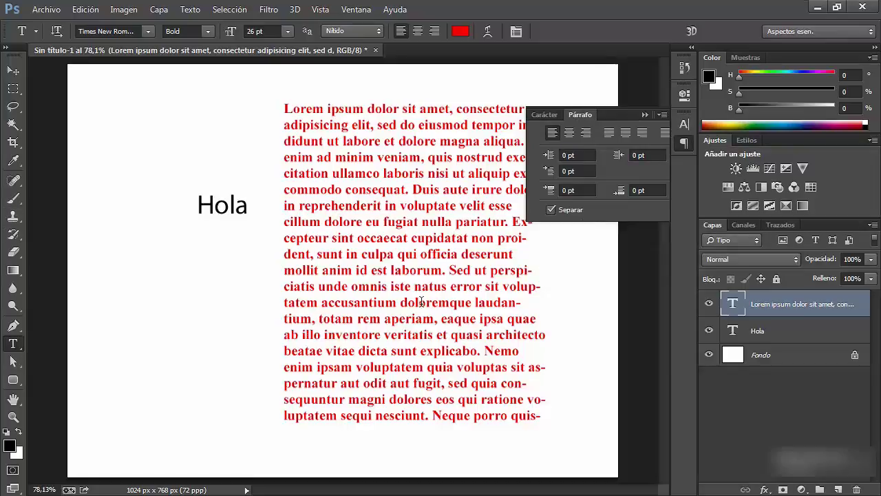
click(456, 273)
key(Return)
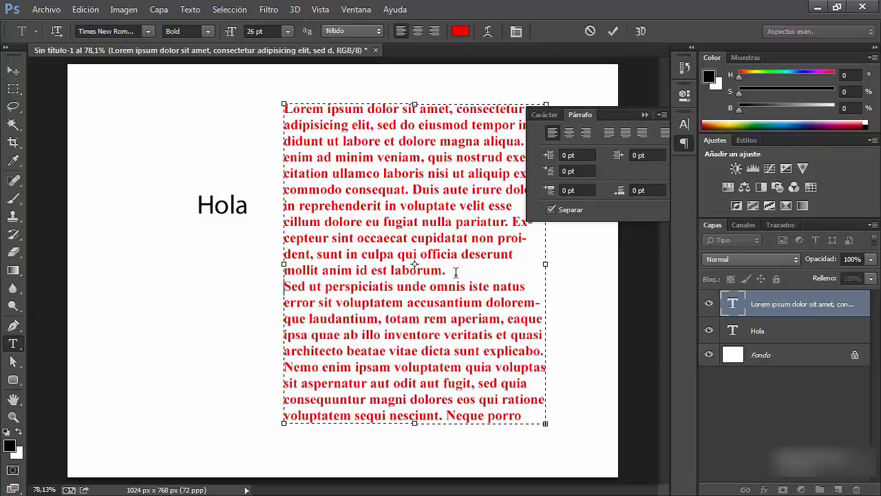
click(637, 221)
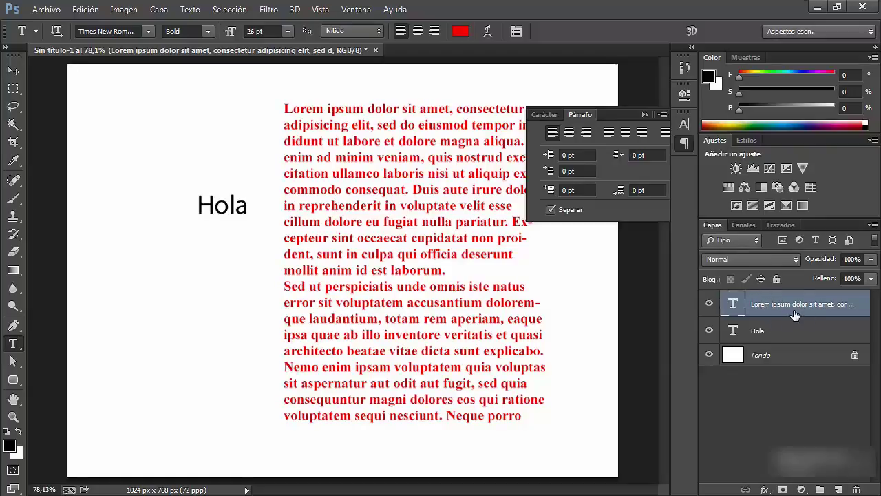
Try center, right and all four justified alignments on the Lorem Ipsum text and return it to left alignment
click(569, 133)
click(585, 133)
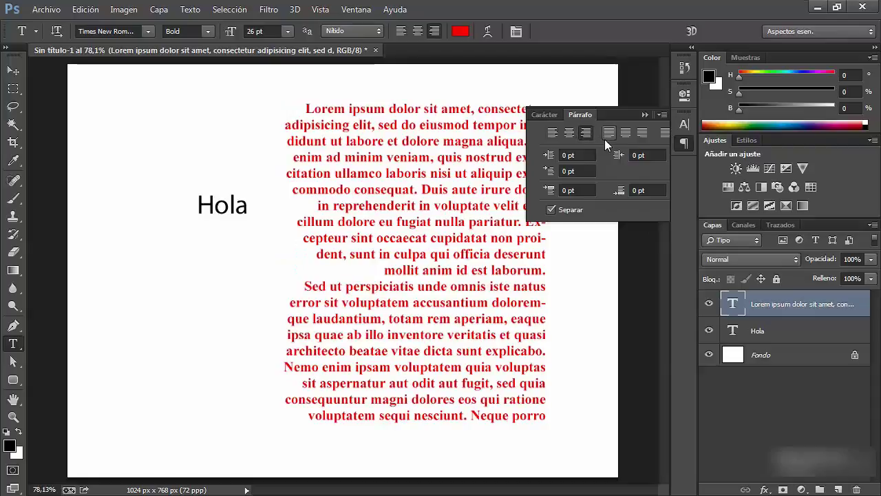
click(609, 133)
click(625, 133)
click(642, 132)
click(663, 135)
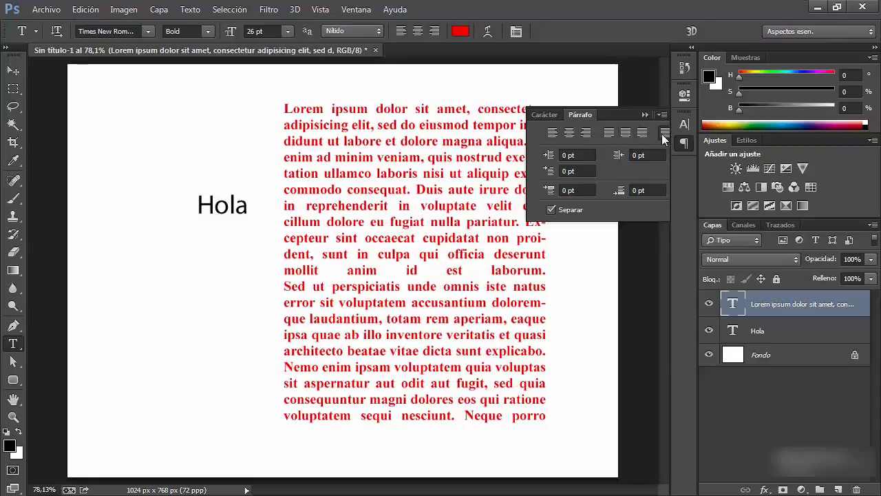
click(550, 135)
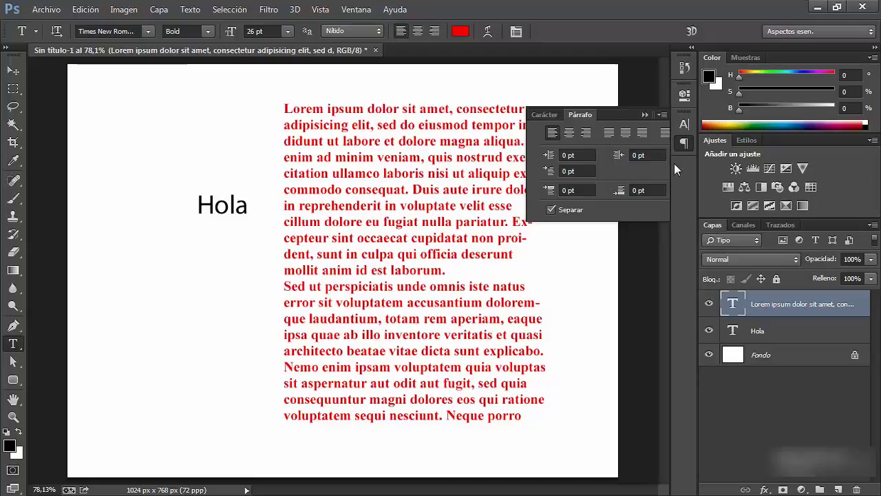
Set the left indent and the first-line indent of the Lorem Ipsum text to 10 pt each
click(568, 156)
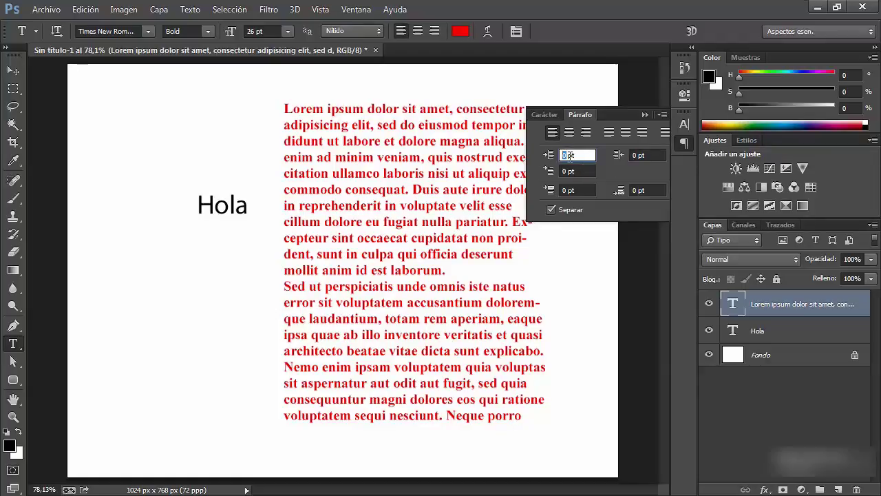
text(10)
key(Tab)
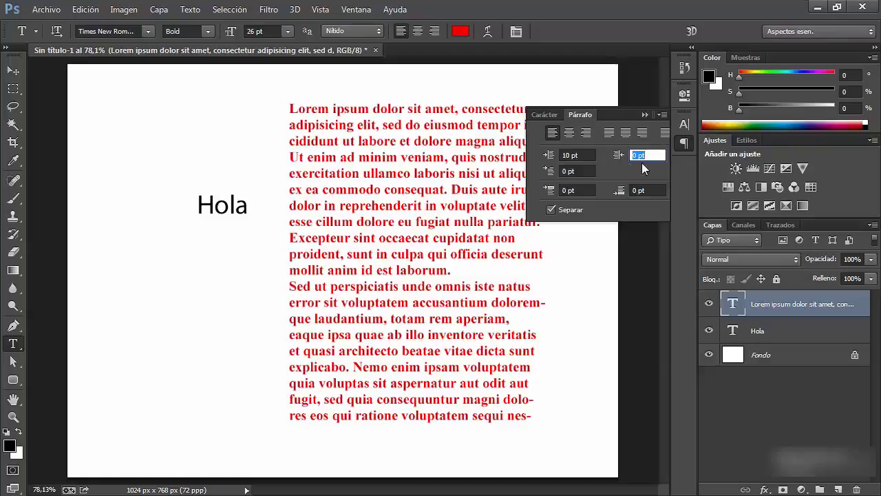
click(567, 173)
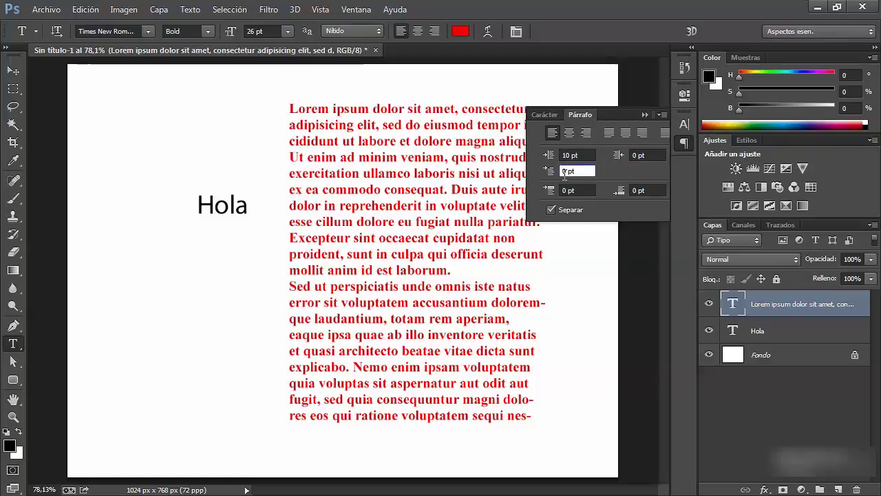
text(10)
key(Tab)
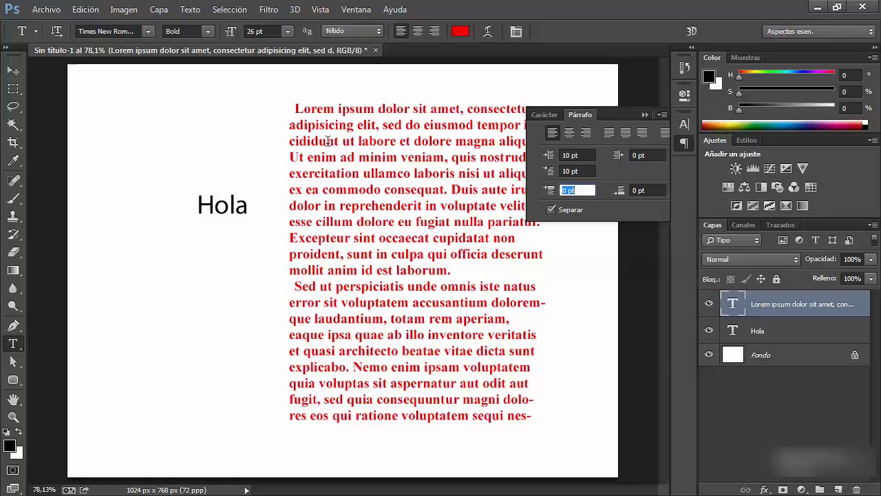
Give the Lorem Ipsum text a hanging indent with a 100 pt left indent and a -100 pt first-line indent
click(568, 155)
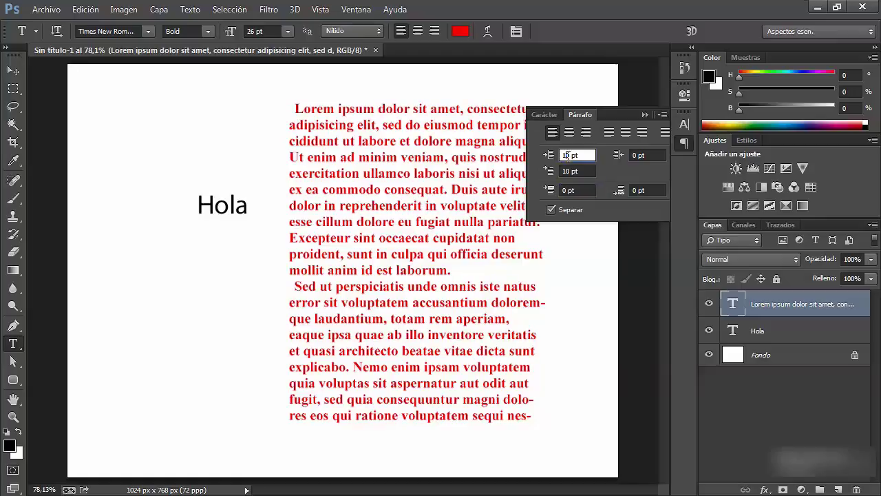
text(0)
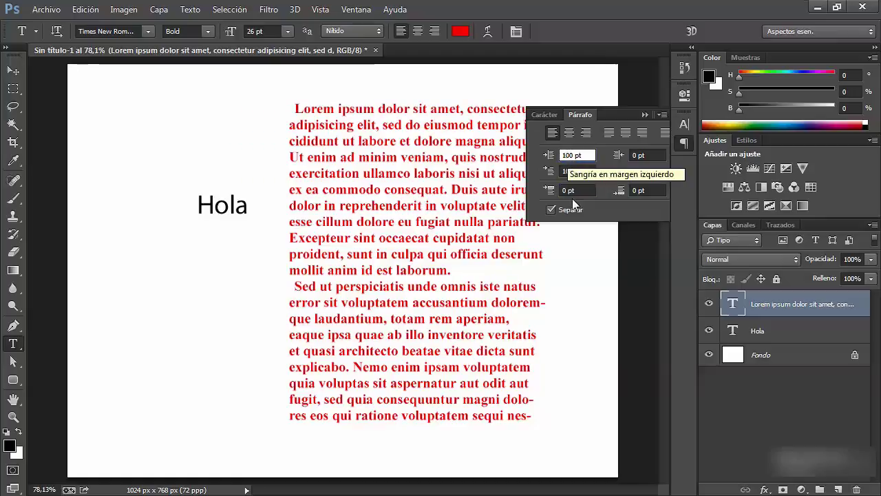
double_click(566, 171)
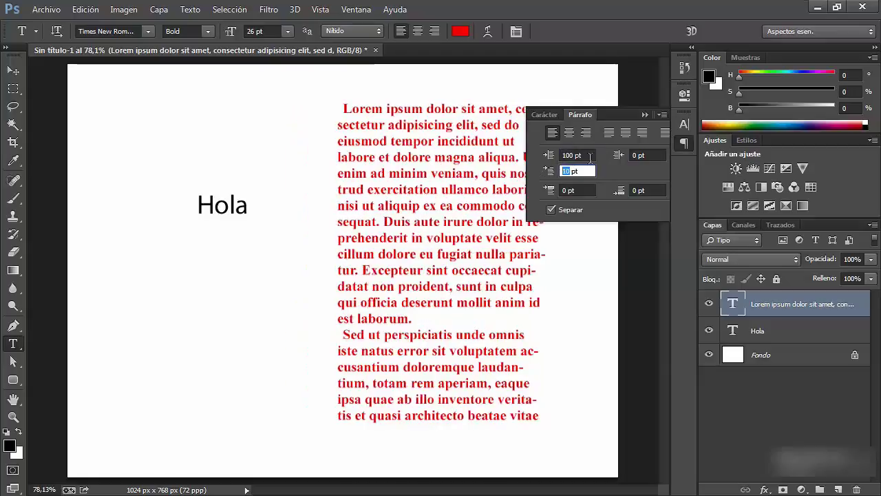
text(-10)
text(0)
key(Tab)
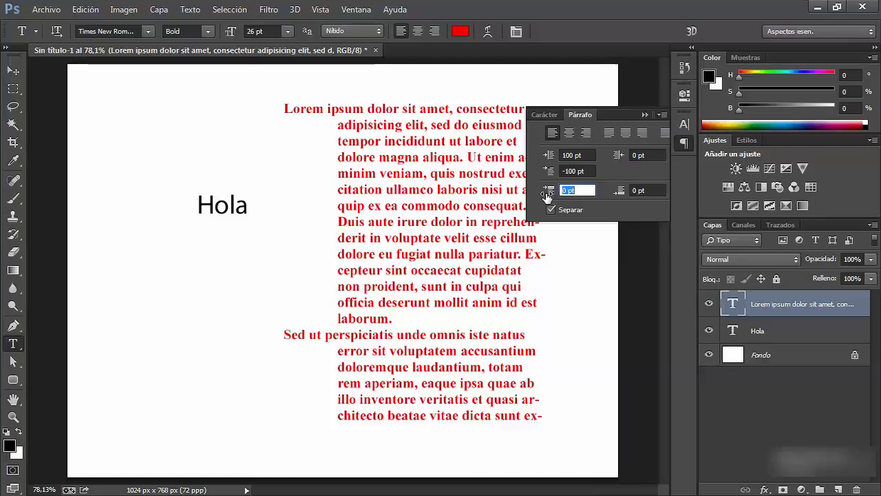
Try space after the paragraphs of about 5, 22 and 7 pt, and reset it to 0 pt
drag(621, 196, 730, 190)
click(578, 190)
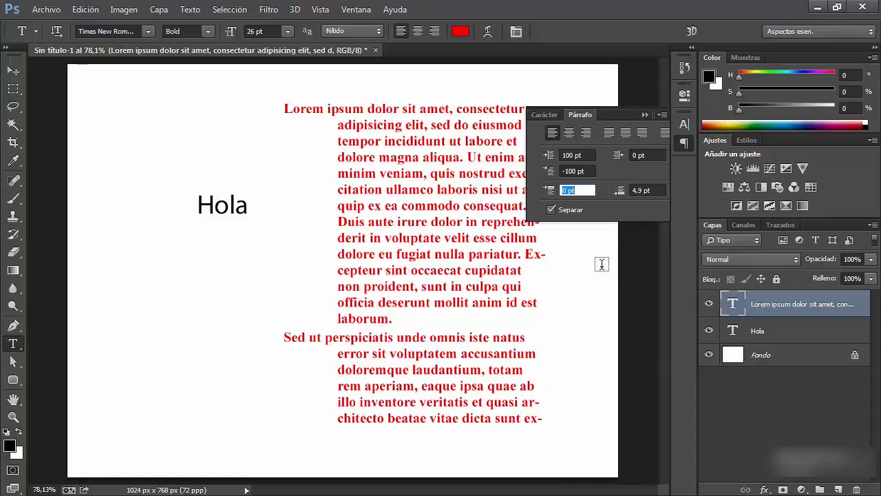
drag(620, 190, 854, 197)
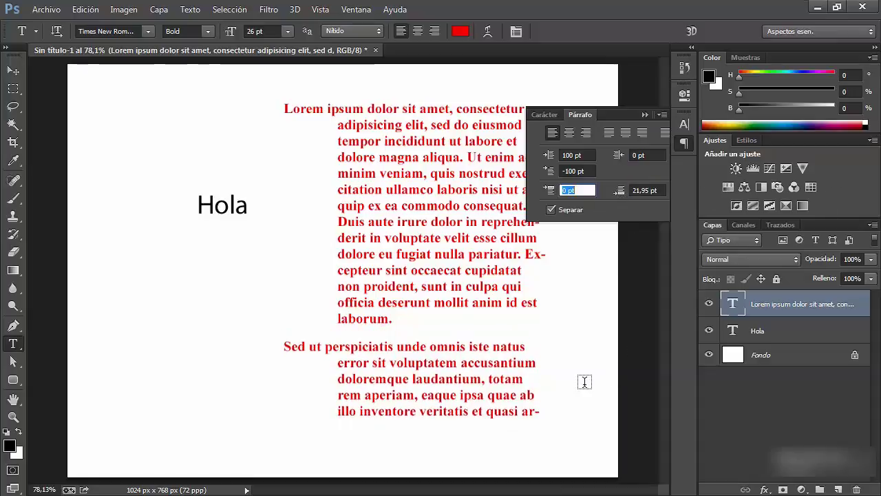
drag(619, 191, 418, 200)
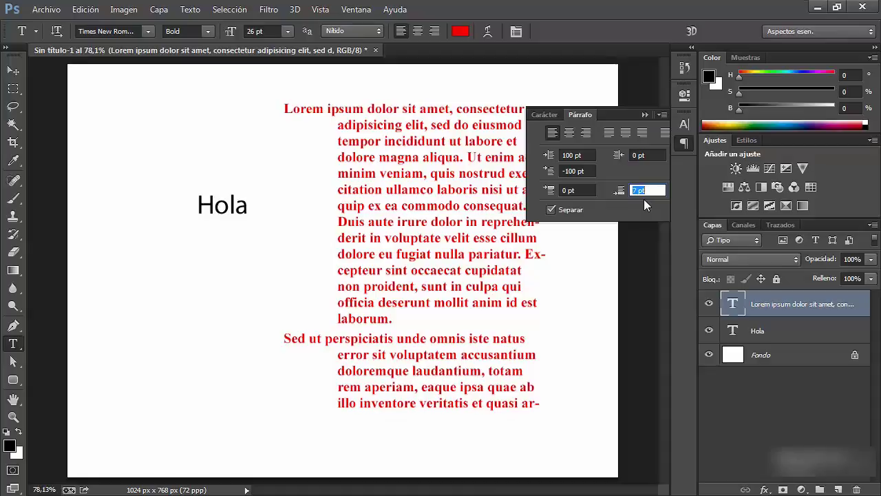
text(0)
key(Return)
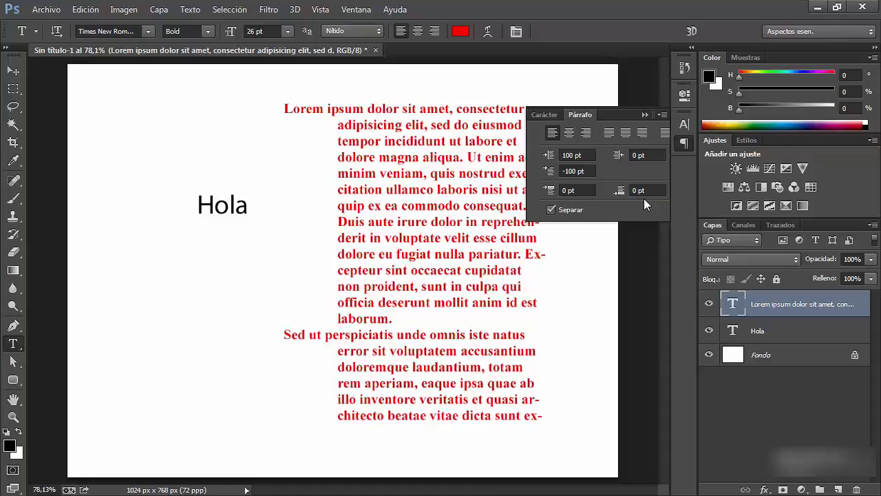
Toggle automatic hyphenation of the Lorem Ipsum text and leave it turned off
click(551, 210)
click(551, 209)
click(550, 209)
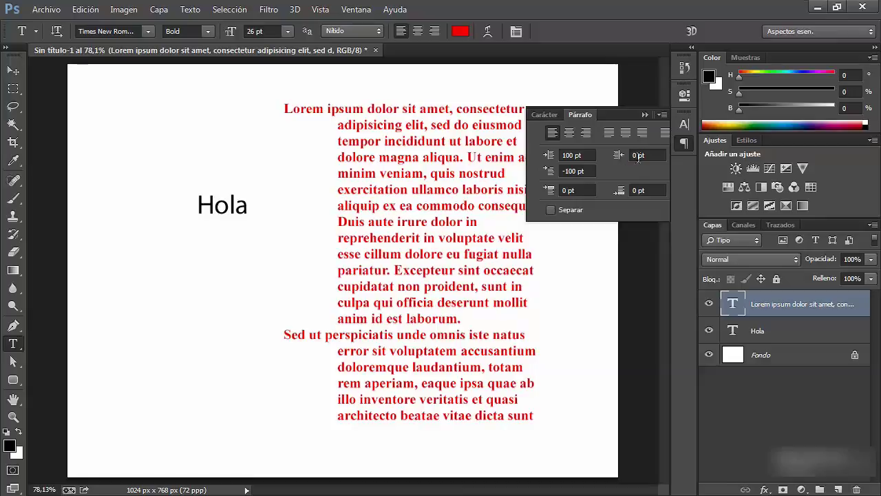
Close the paragraph settings, then show the character settings and the paragraph settings again
click(688, 141)
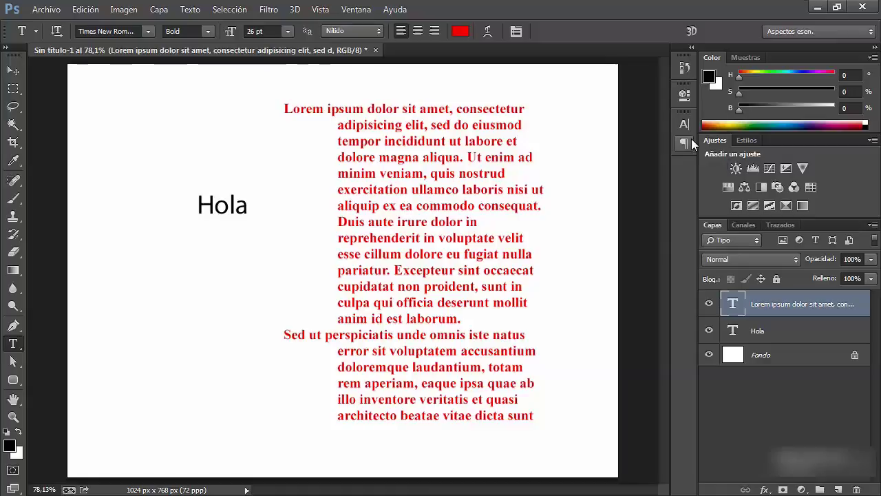
click(677, 129)
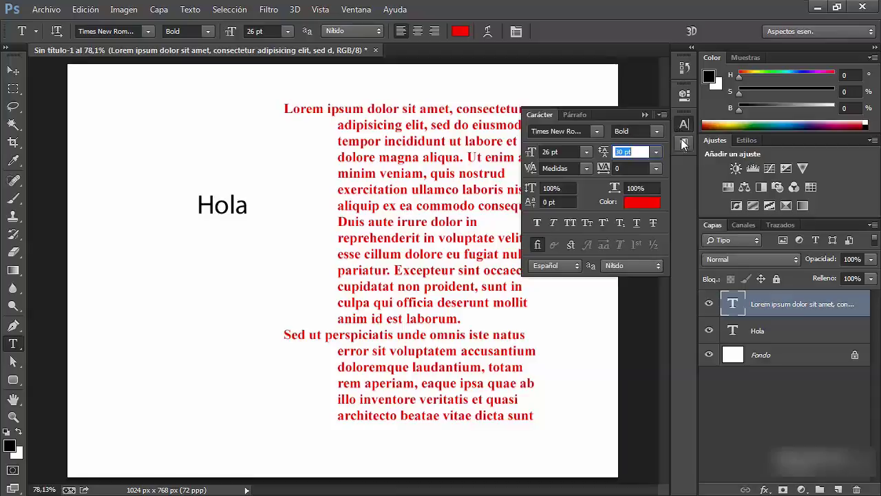
click(676, 146)
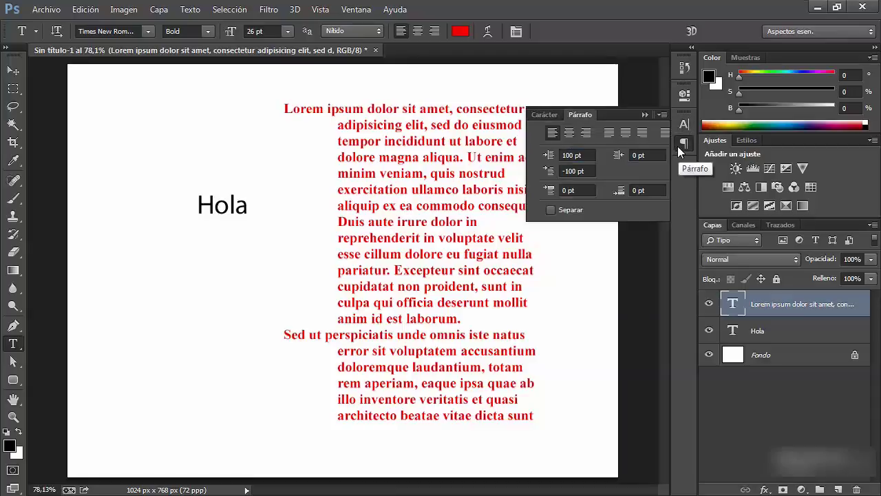